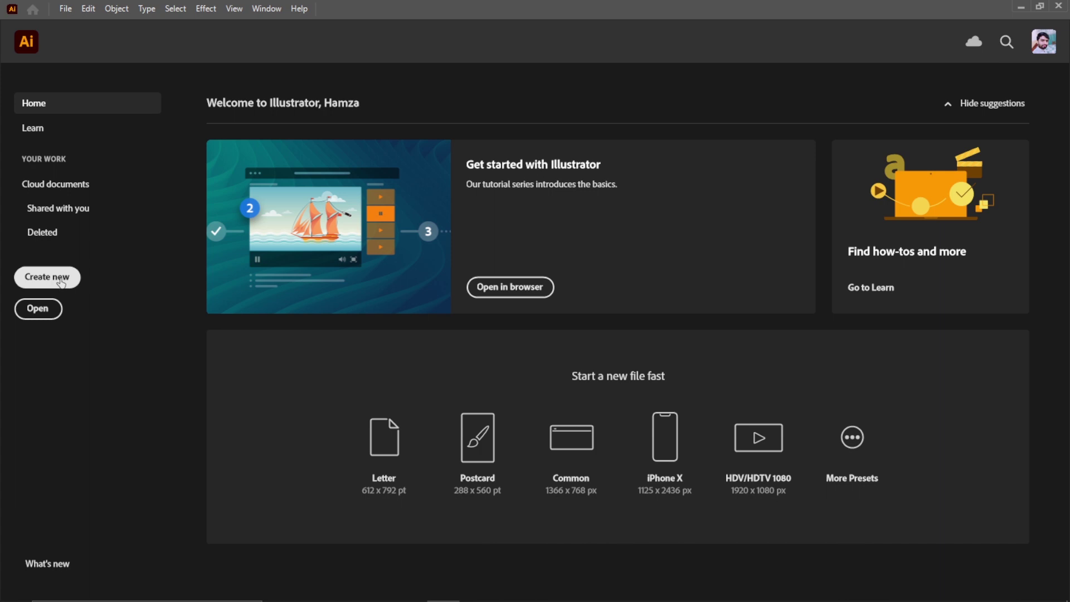
Start a new document and preview the Letter and Web-Large preset settings
click(61, 281)
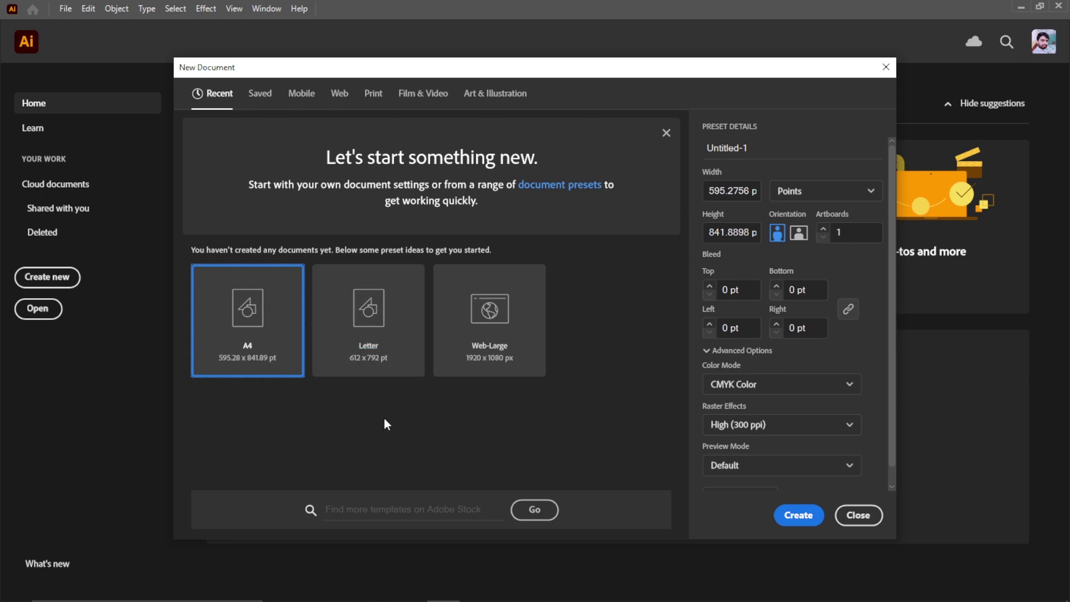
click(375, 329)
click(508, 278)
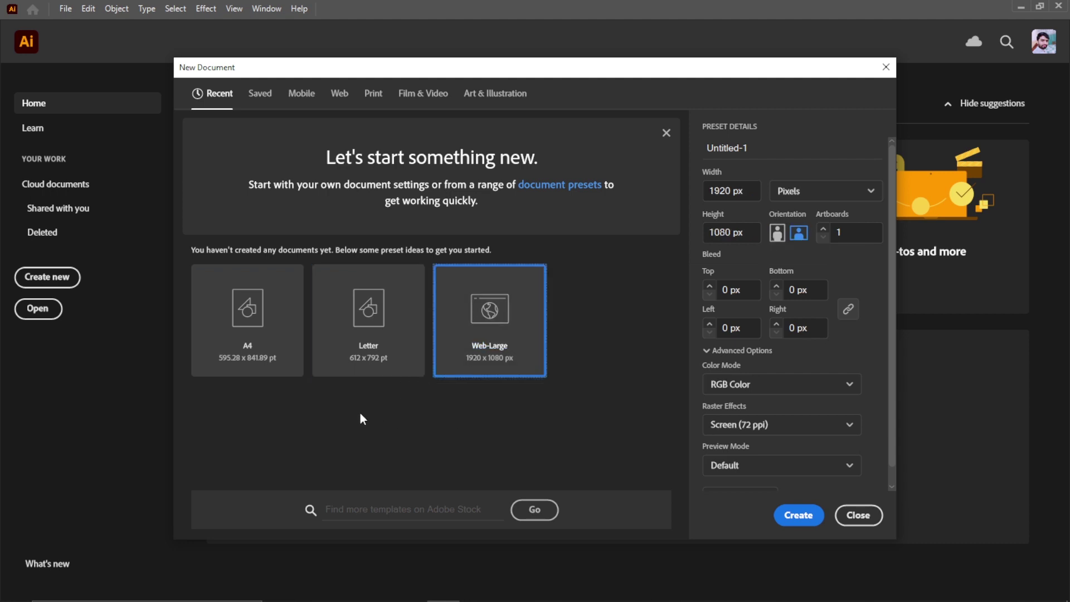
Browse the Saved, Art & Illustration, Film & Video, Print and Web presets, returning to Recent with A4 selected
click(259, 93)
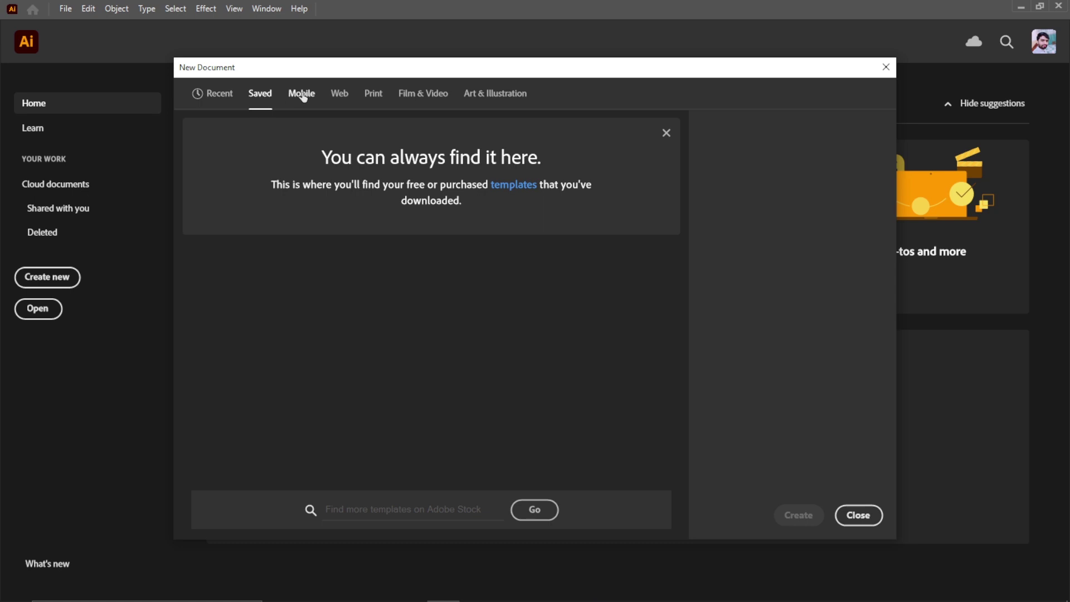
click(494, 98)
click(424, 94)
click(373, 94)
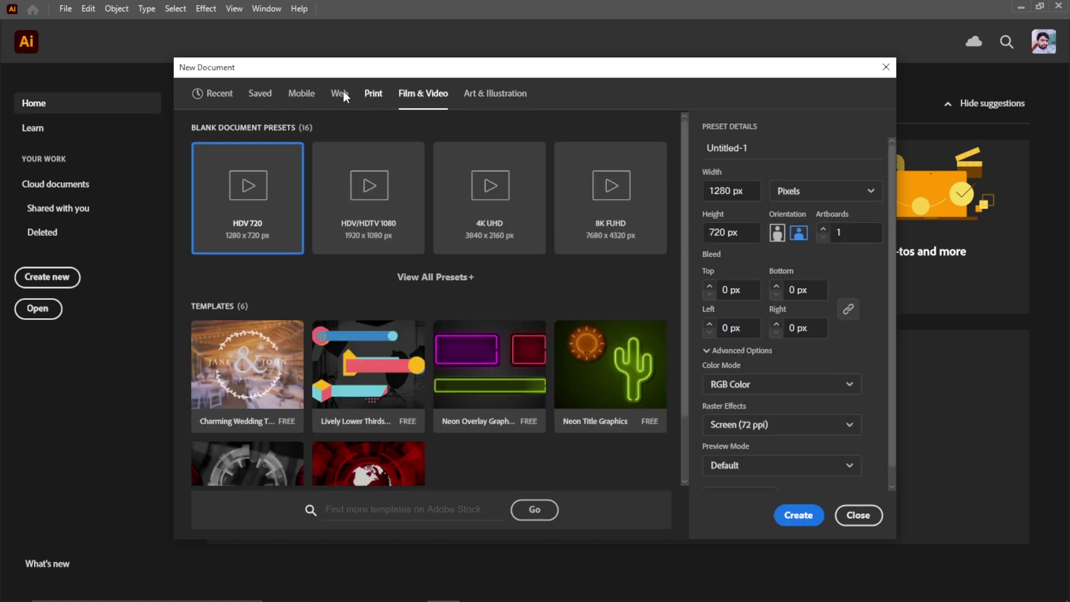
click(336, 94)
click(218, 93)
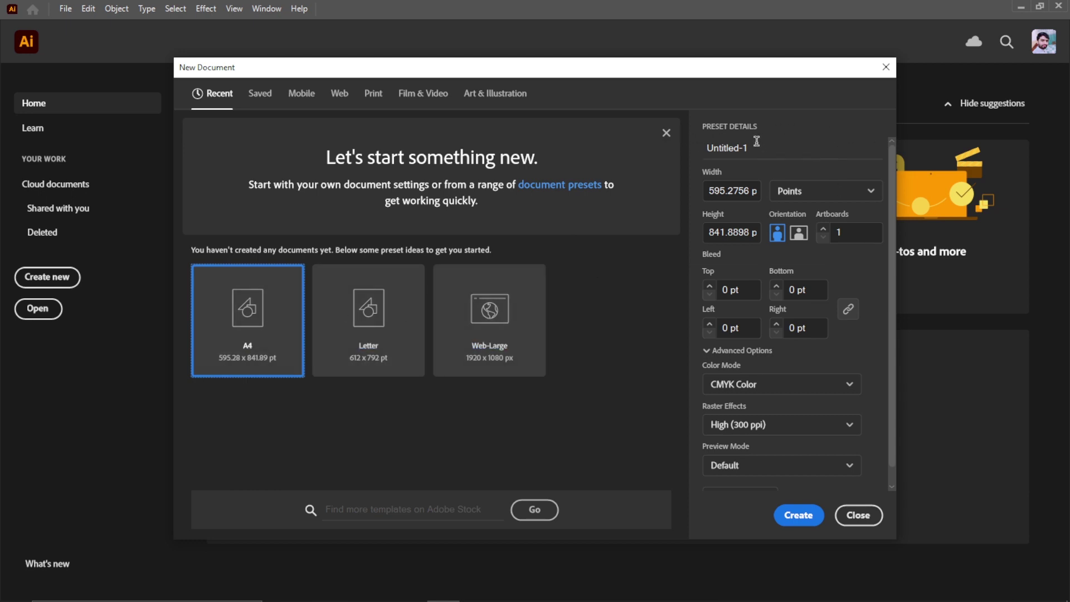
drag(752, 150, 706, 150)
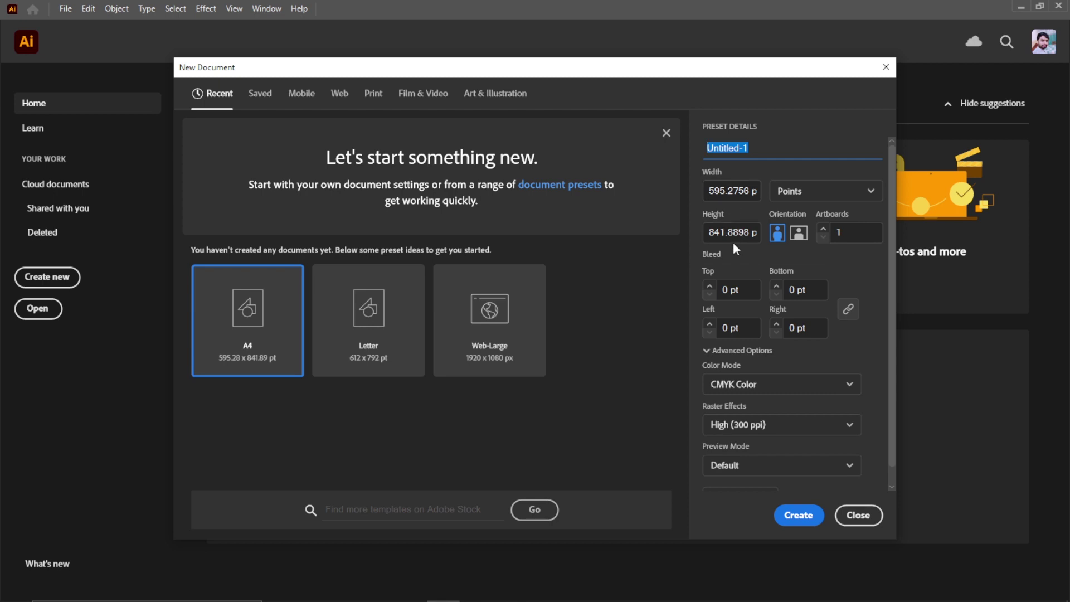
click(846, 231)
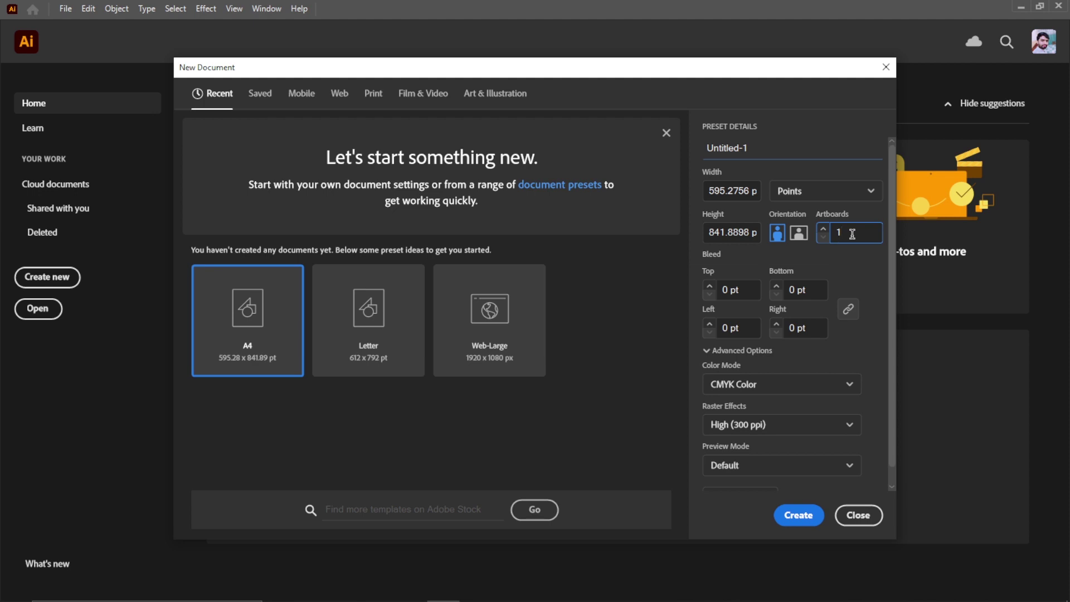
click(859, 269)
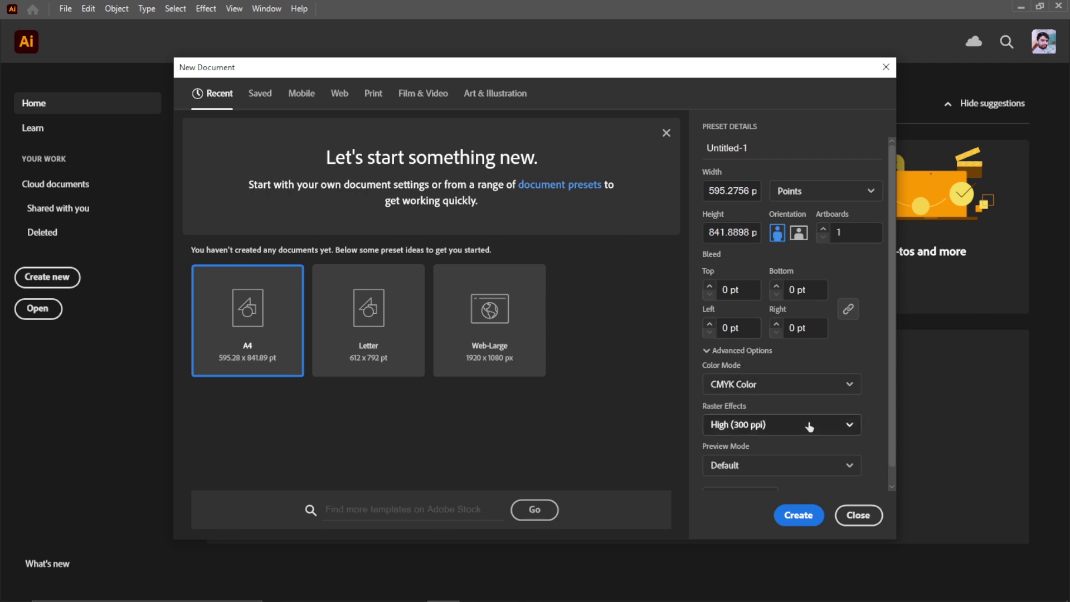
scroll(814, 429, down, 1)
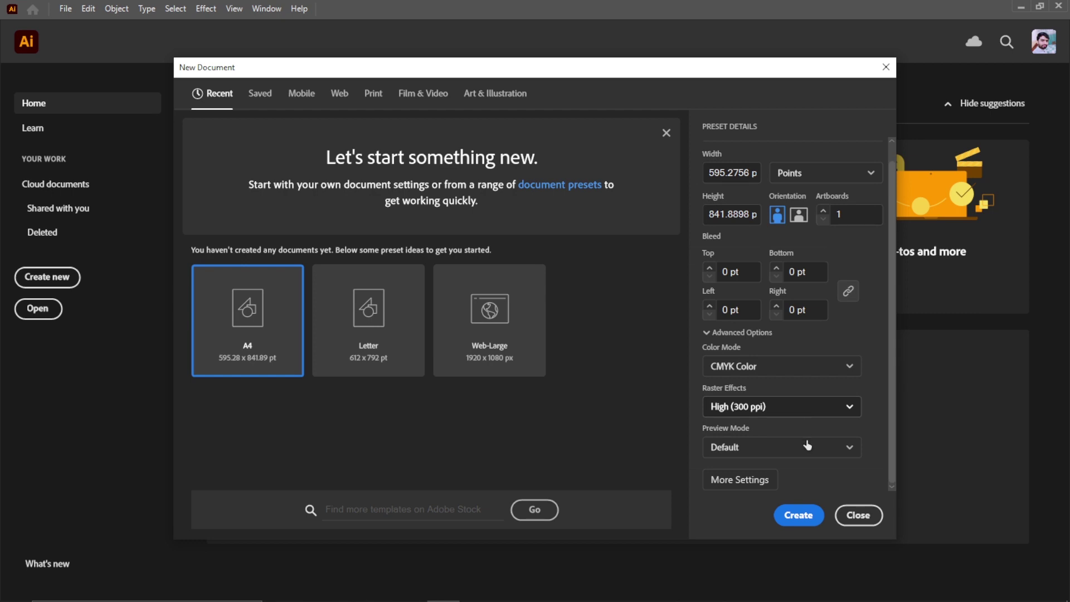
Create the Untitled-1 A4 portrait CMYK document with an empty artboard
click(807, 517)
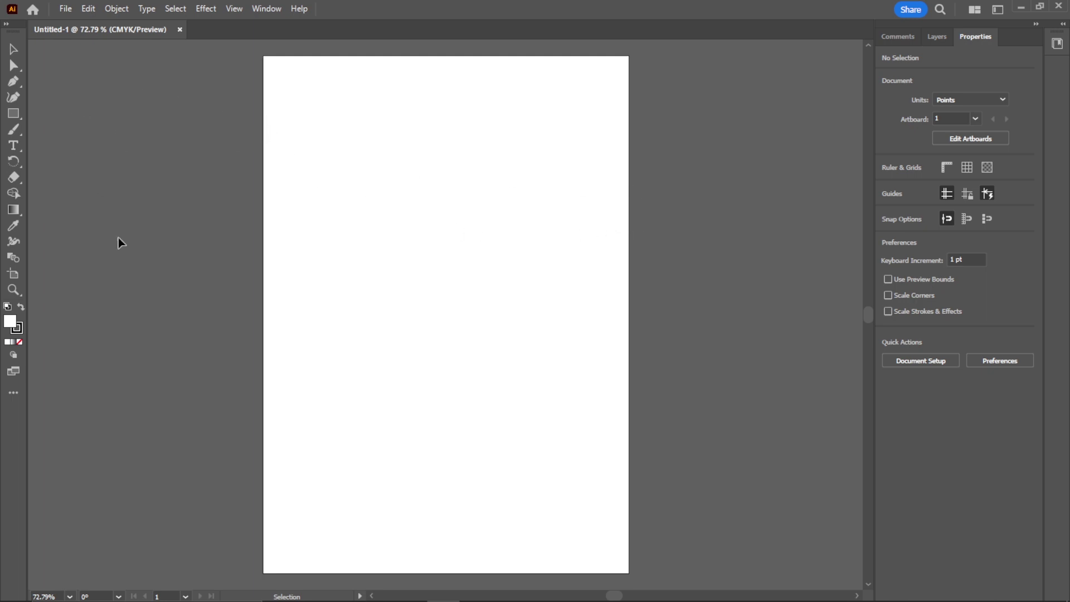
click(268, 9)
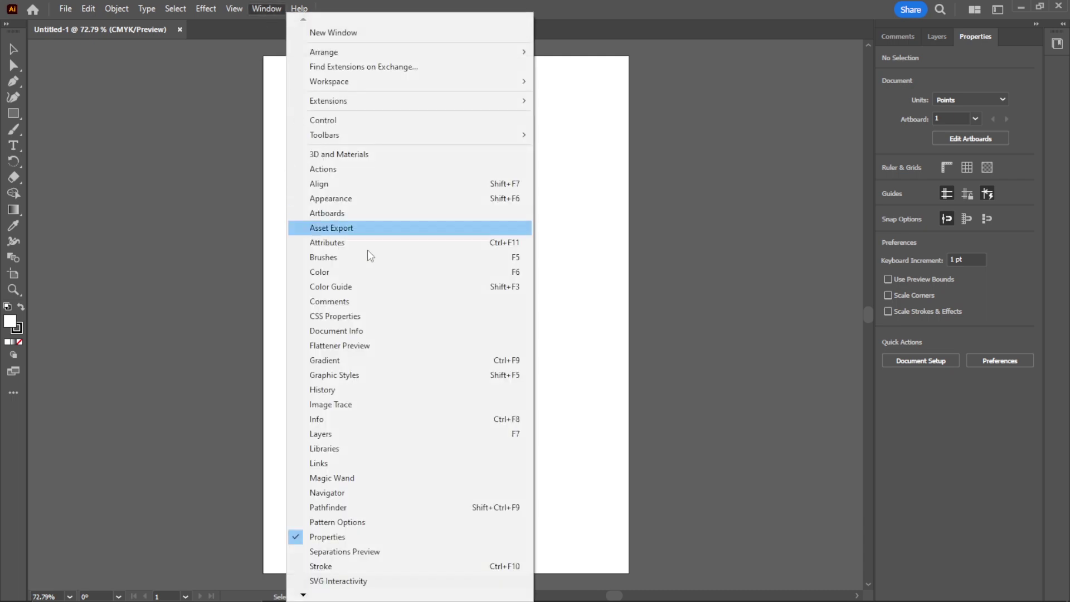
click(257, 266)
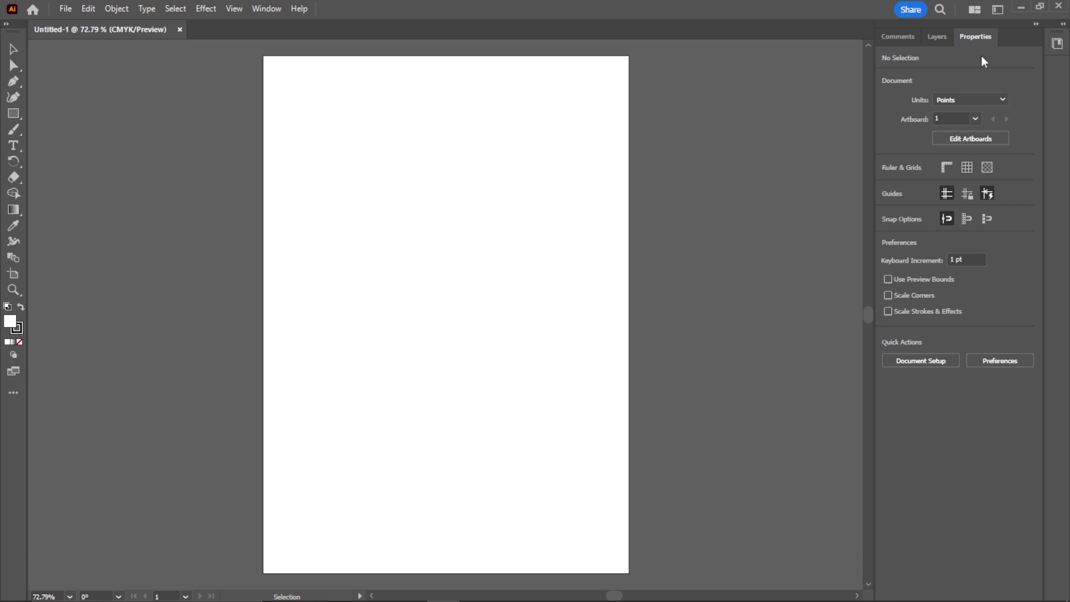
click(904, 39)
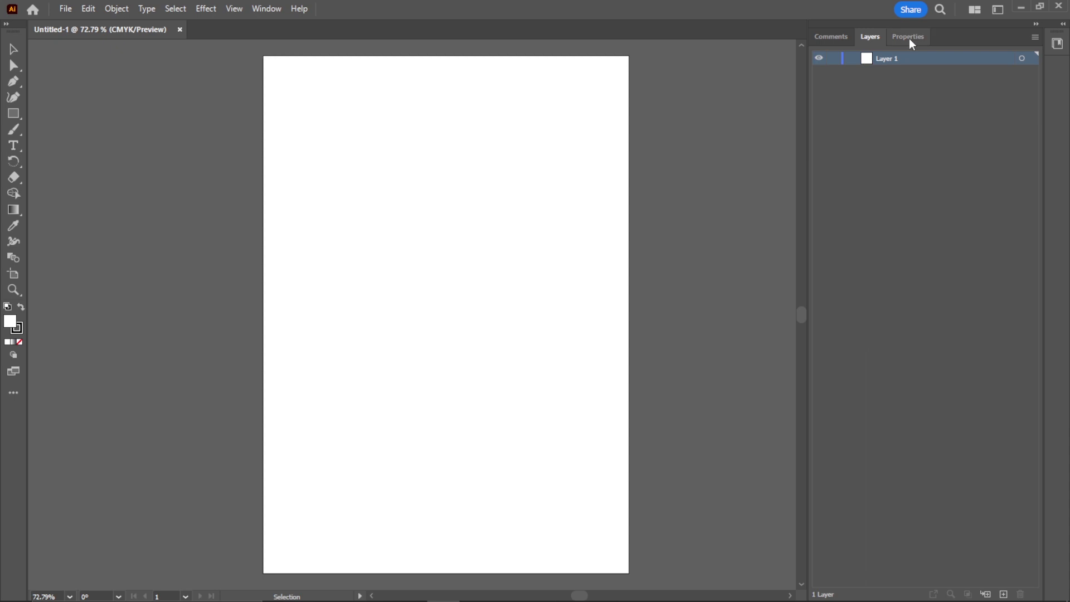
click(909, 38)
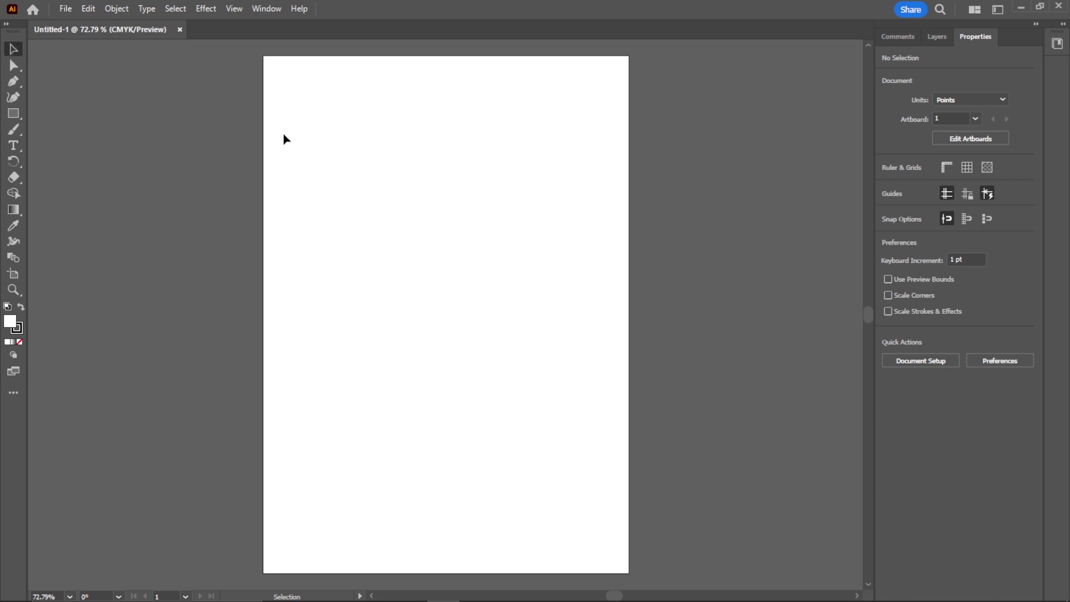
drag(301, 121, 431, 192)
Drag selection marquees on the empty page, try Direct Selection, then choose the Rectangle tool
drag(363, 126, 488, 205)
drag(322, 110, 489, 213)
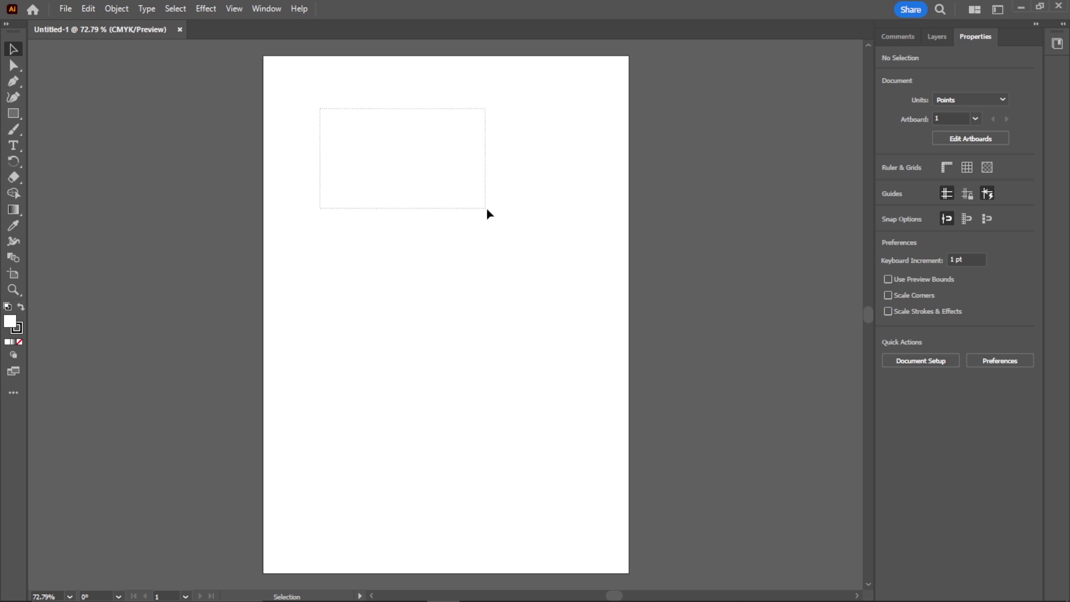
click(19, 66)
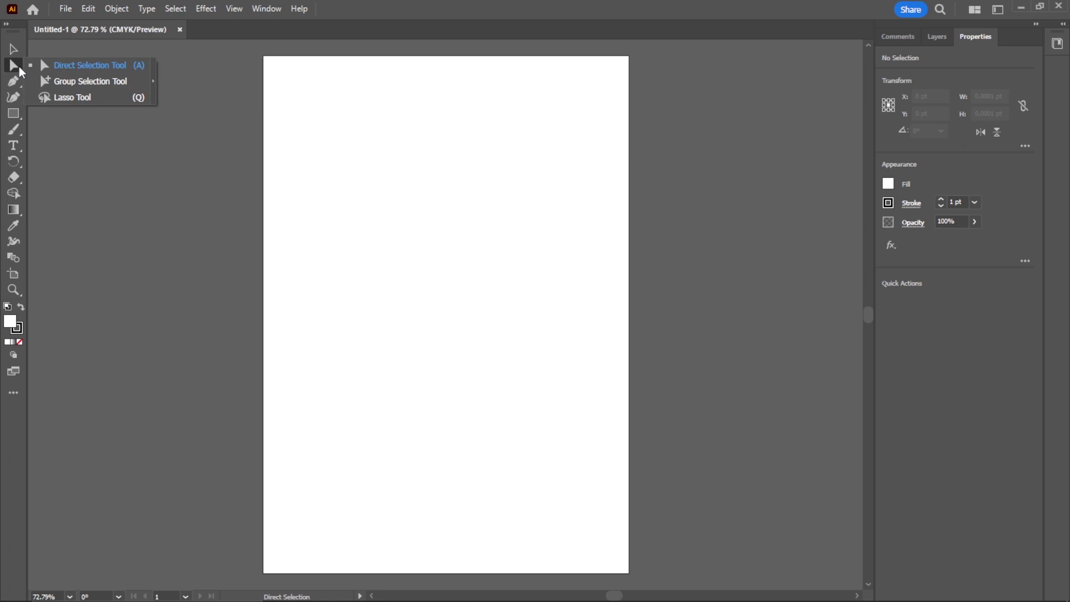
click(66, 66)
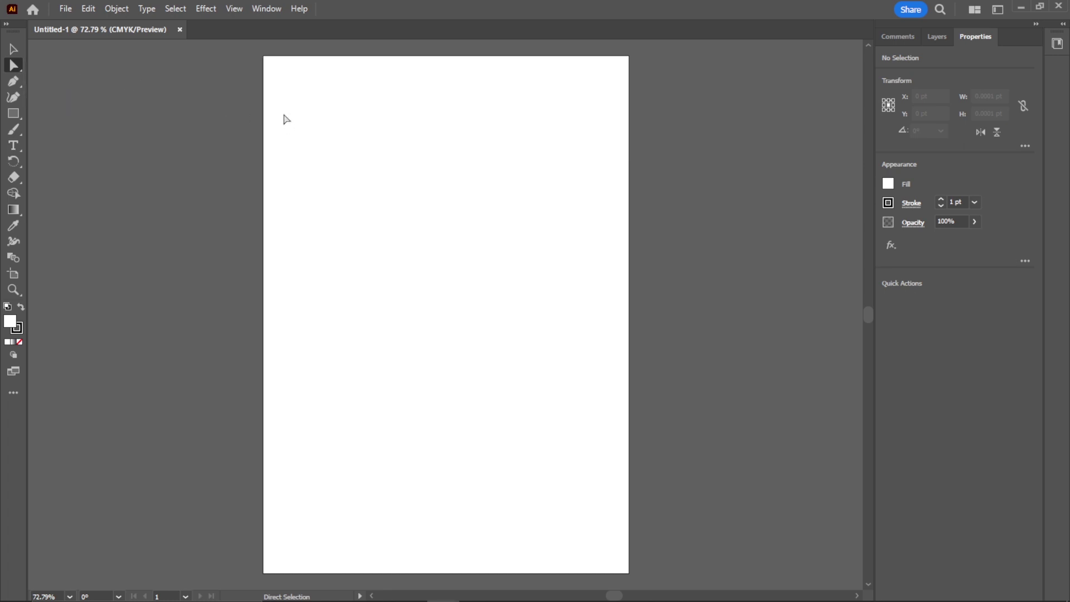
click(15, 49)
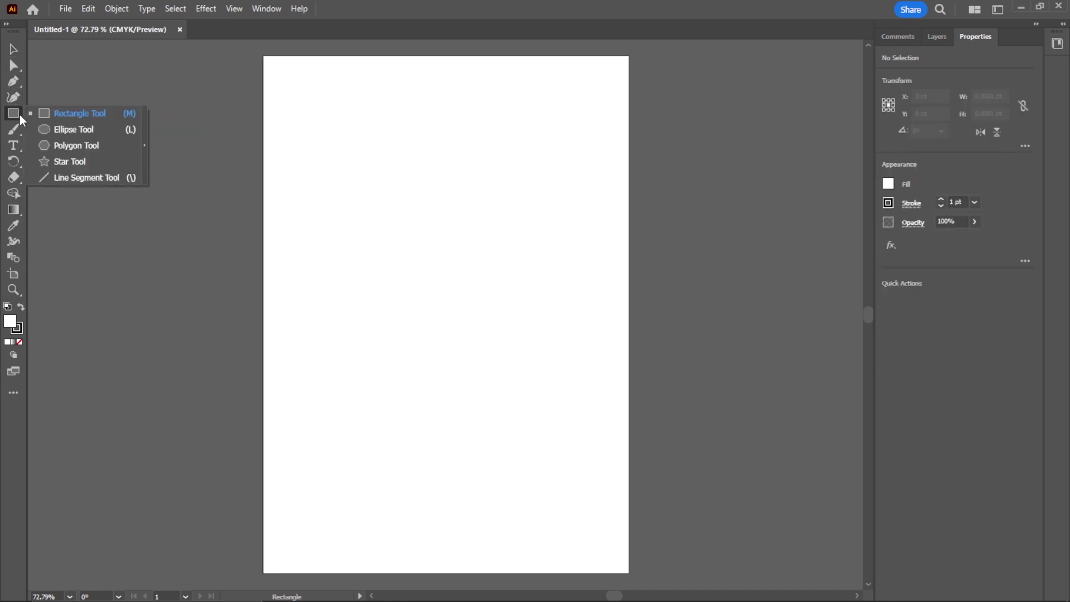
drag(19, 115, 65, 112)
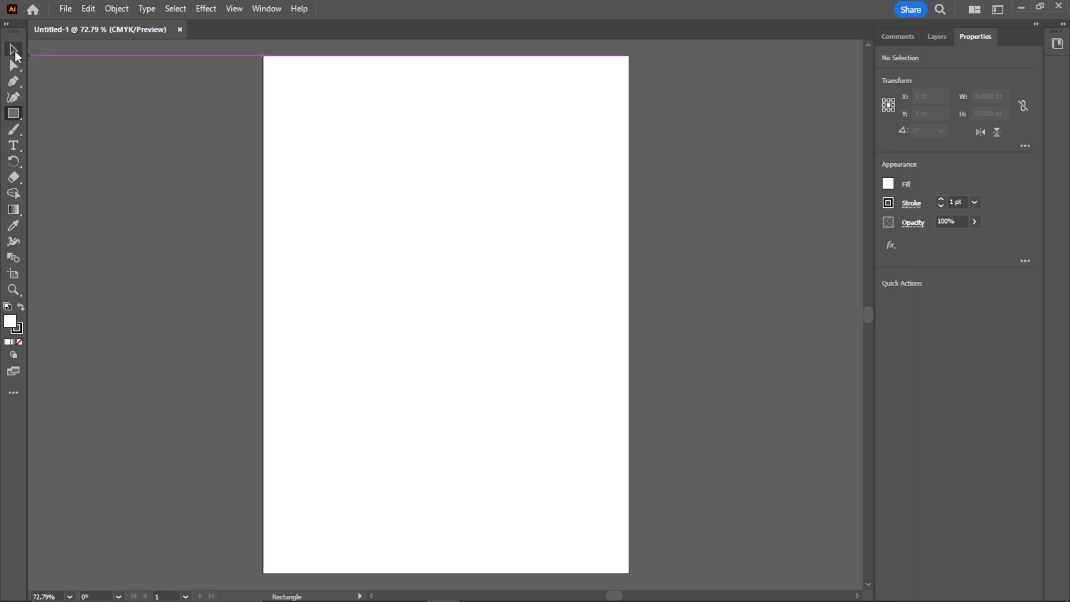
Switch from the Rectangle tool back to the Selection tool
click(14, 49)
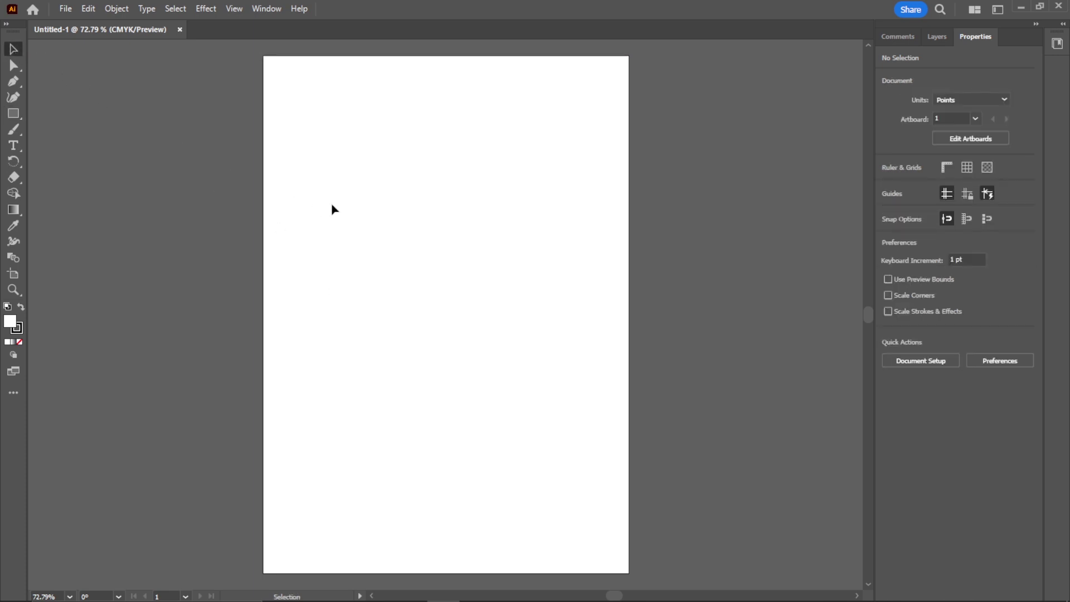